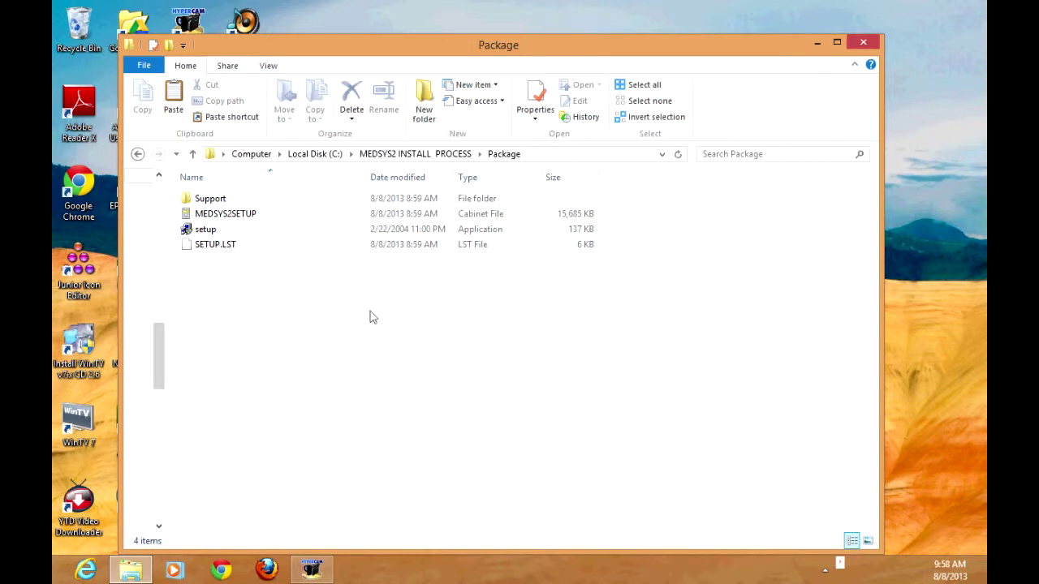
Step: Run 'setup' from the Package folder to open the MEDSYS2 INSTALLATION Setup welcome dialog
double_click(211, 234)
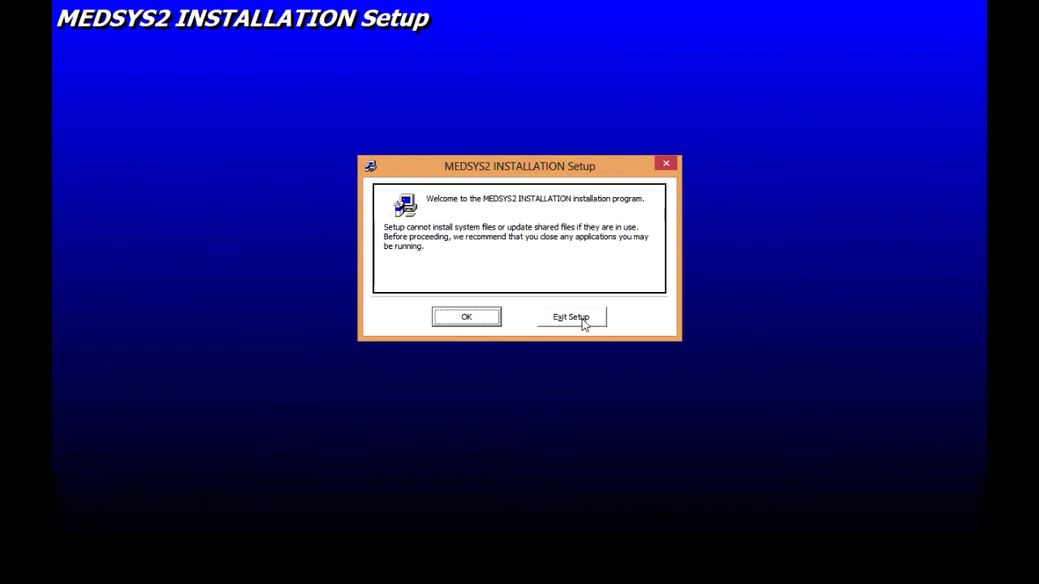
Step: Install MEDSYS2 INSTALLATION to the default directory in the MEDSYS2 INSTALLATION program group, then acknowledge completion
left_click(487, 322)
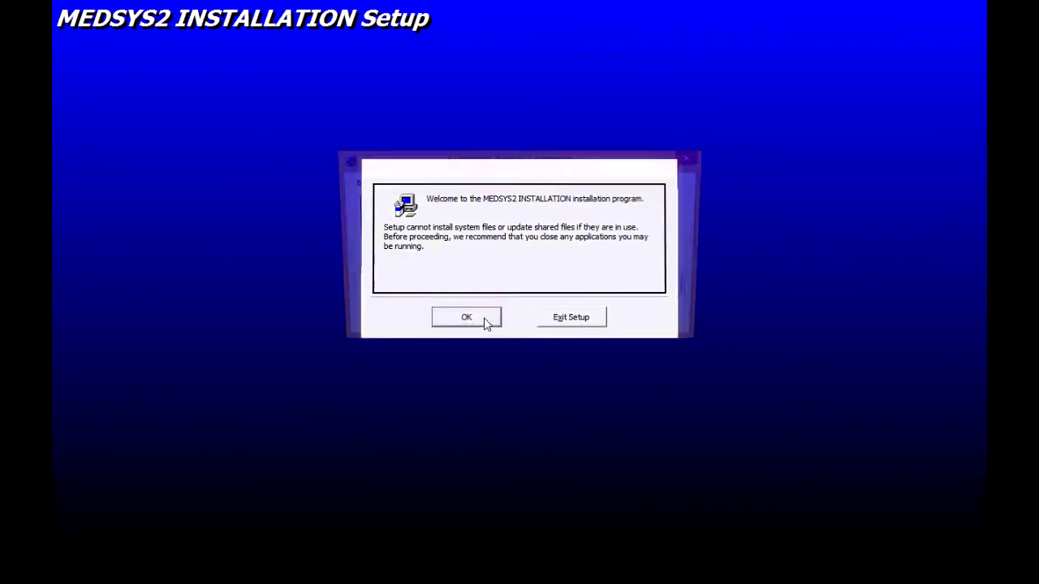
left_click(394, 235)
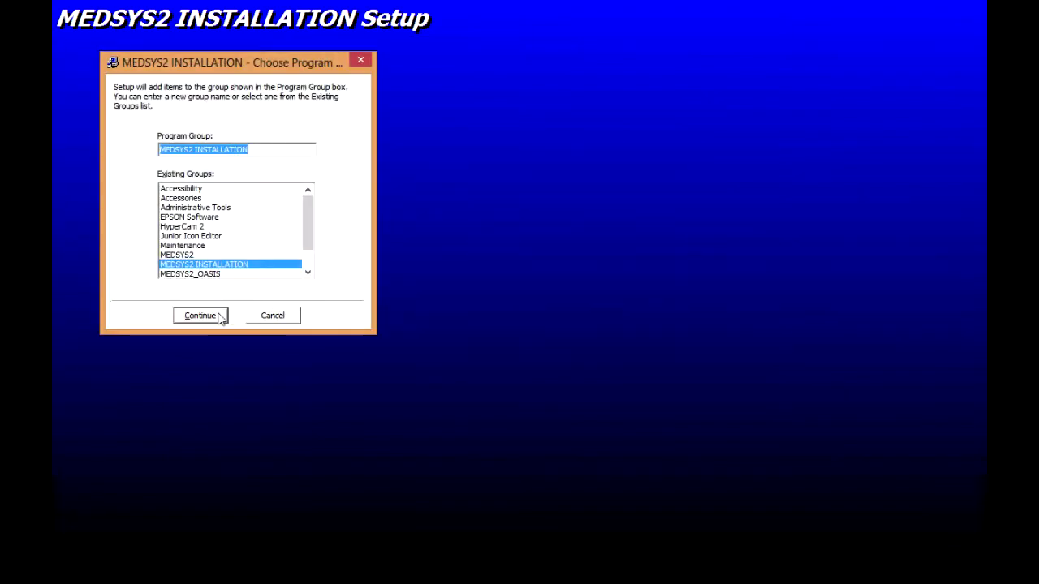
left_click(216, 316)
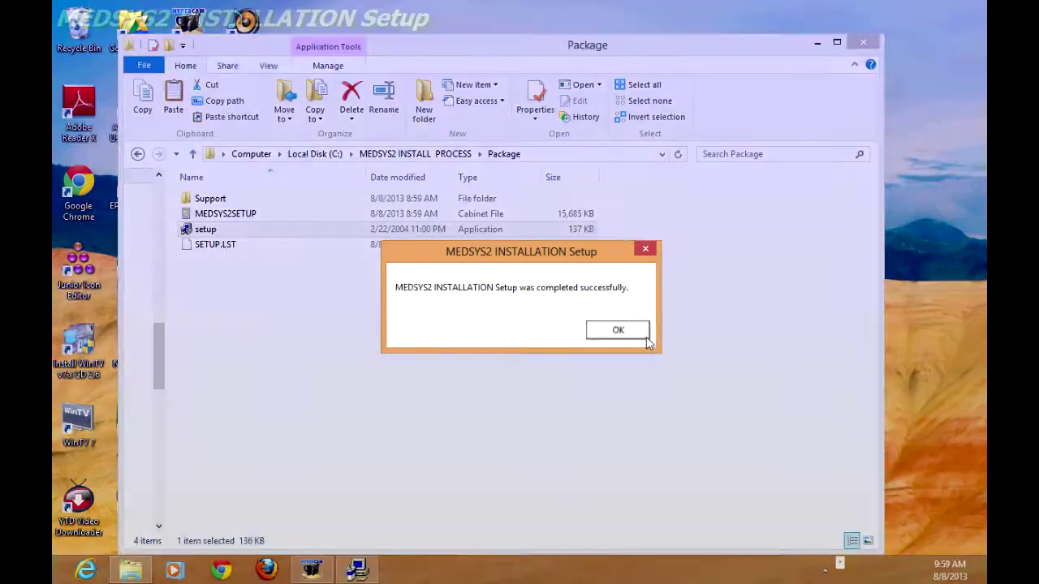
left_click(618, 329)
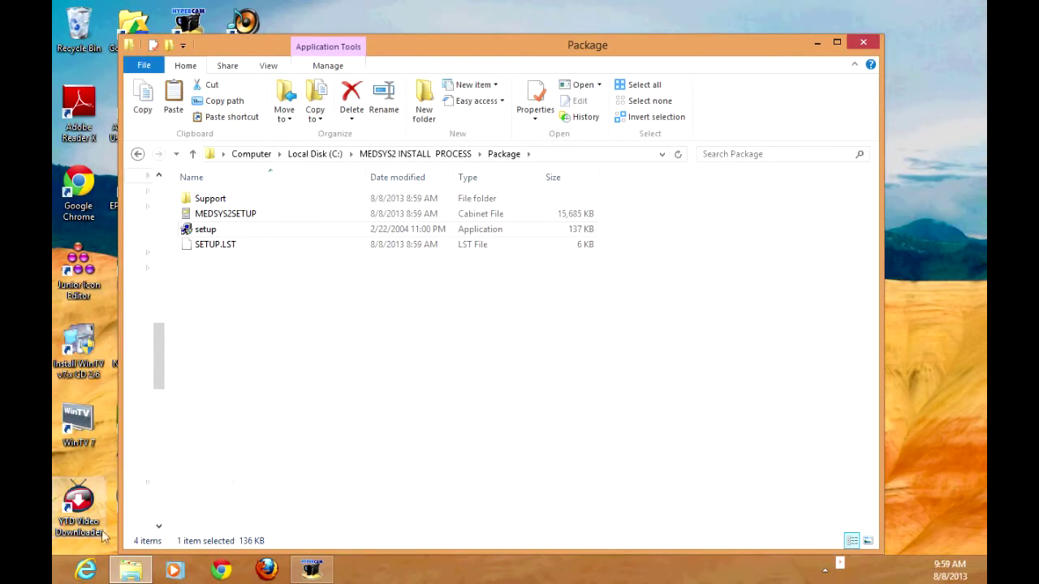
Step: From the Start screen, scroll right to the app tiles and launch MEDSYS2 INSTALLATION
mouse_move(53, 581)
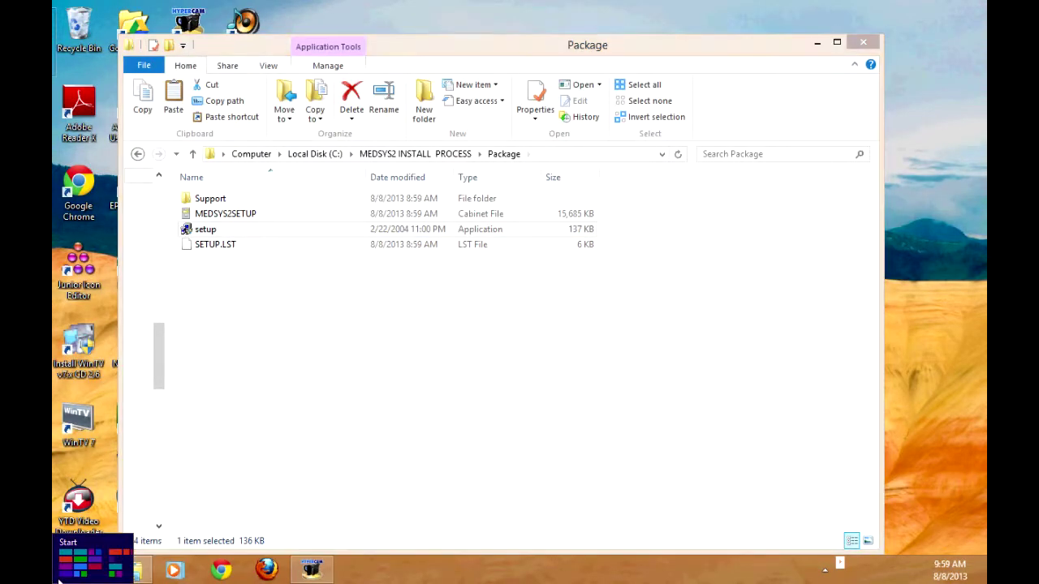
left_click(58, 580)
left_click_drag(202, 581, 770, 573)
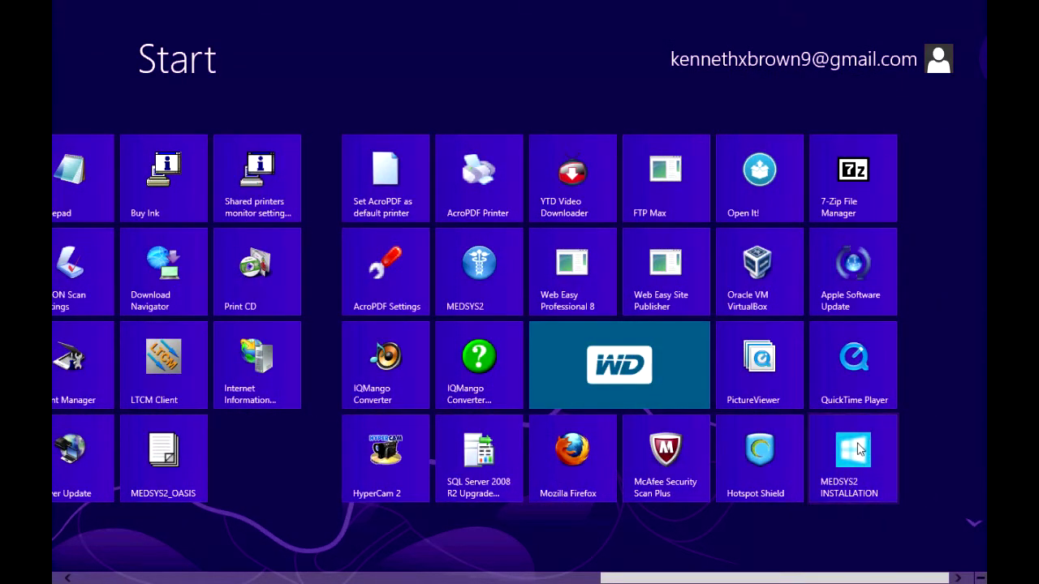
left_click(859, 451)
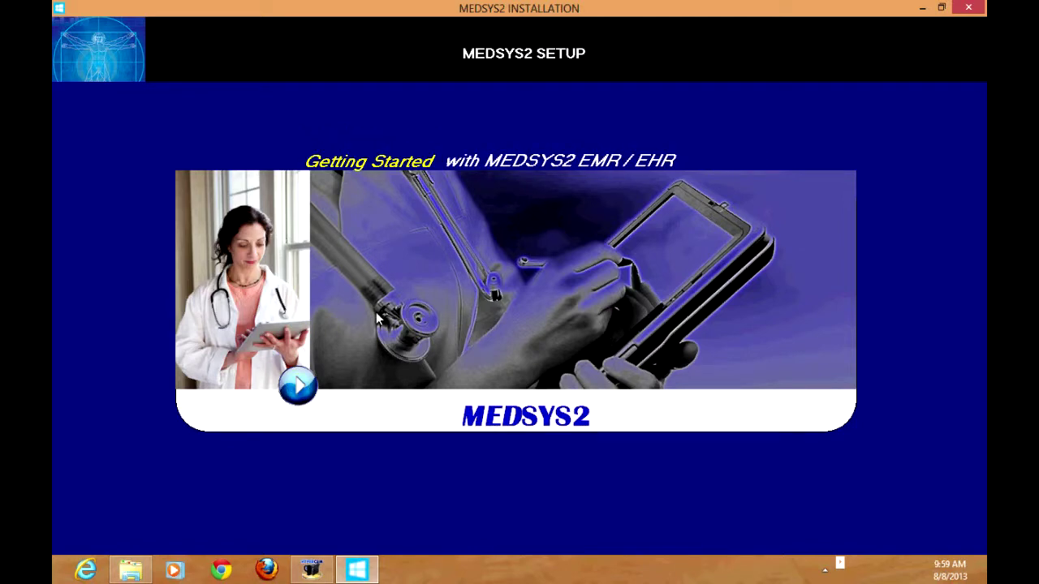
Step: Skip the Getting Started splash and start step 1, '1 Install MEDSYS2', from the setup menu
left_click(298, 388)
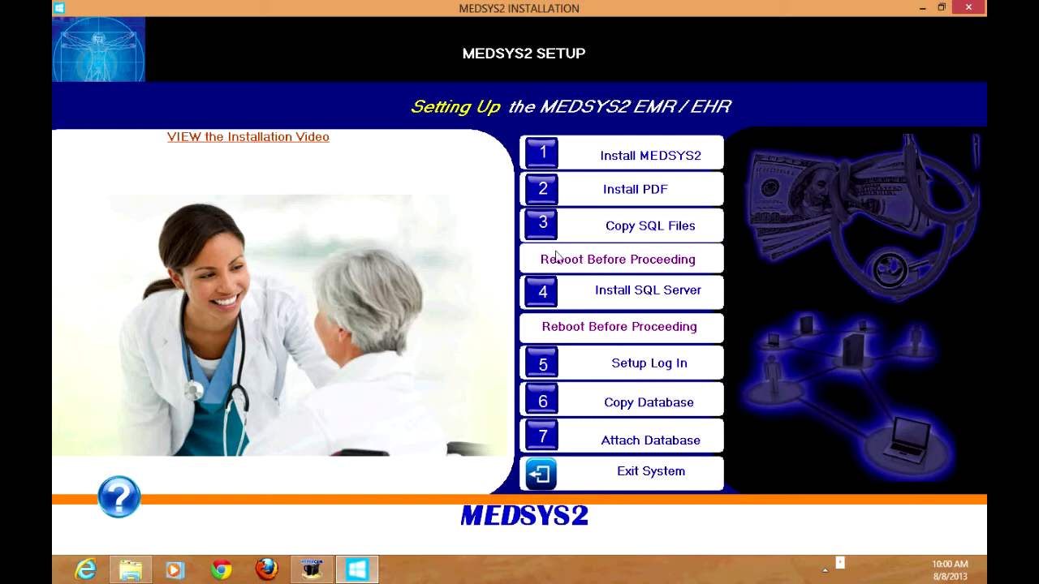
left_click(546, 163)
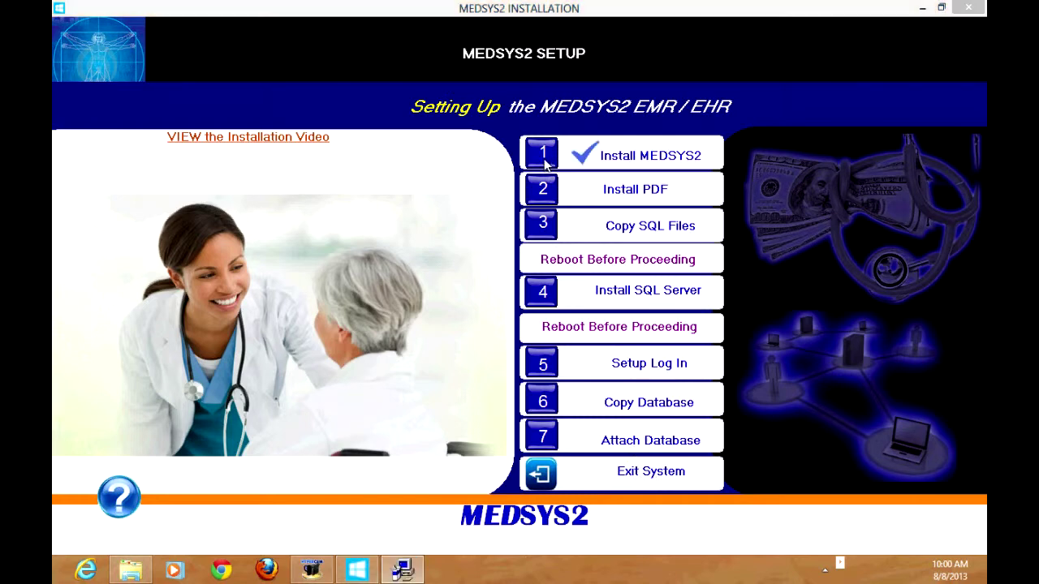
Step: Install MEDSYS2 to the default directory in the MEDSYS2 program group, keeping the existing Medsys2.ini
left_click(403, 571)
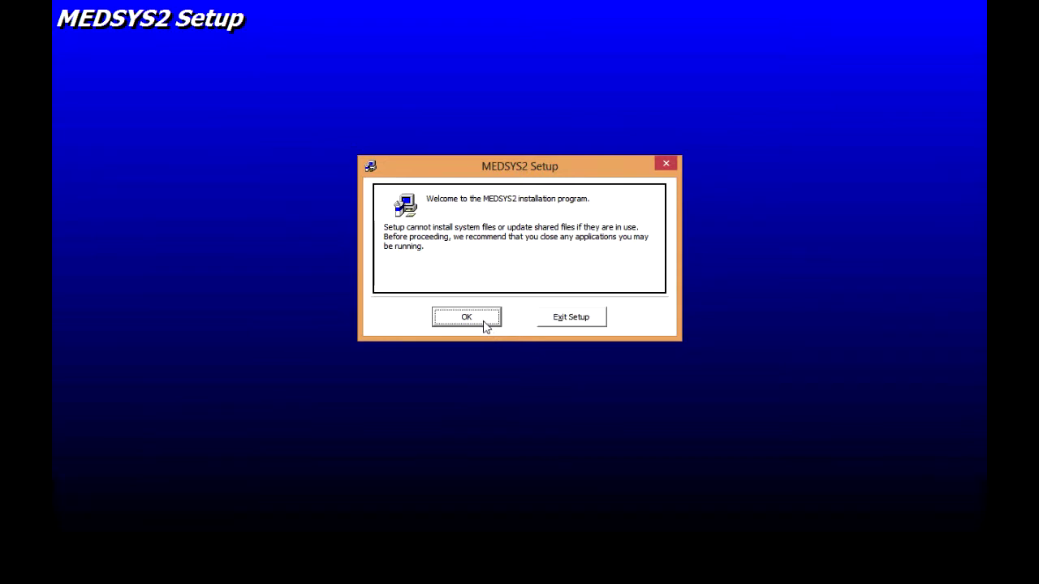
left_click(442, 319)
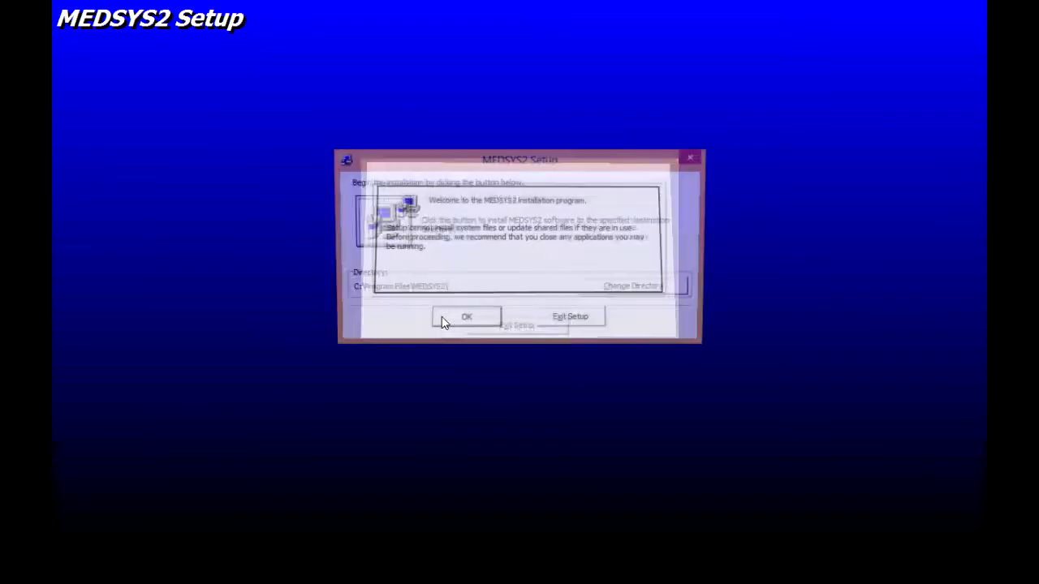
left_click(395, 225)
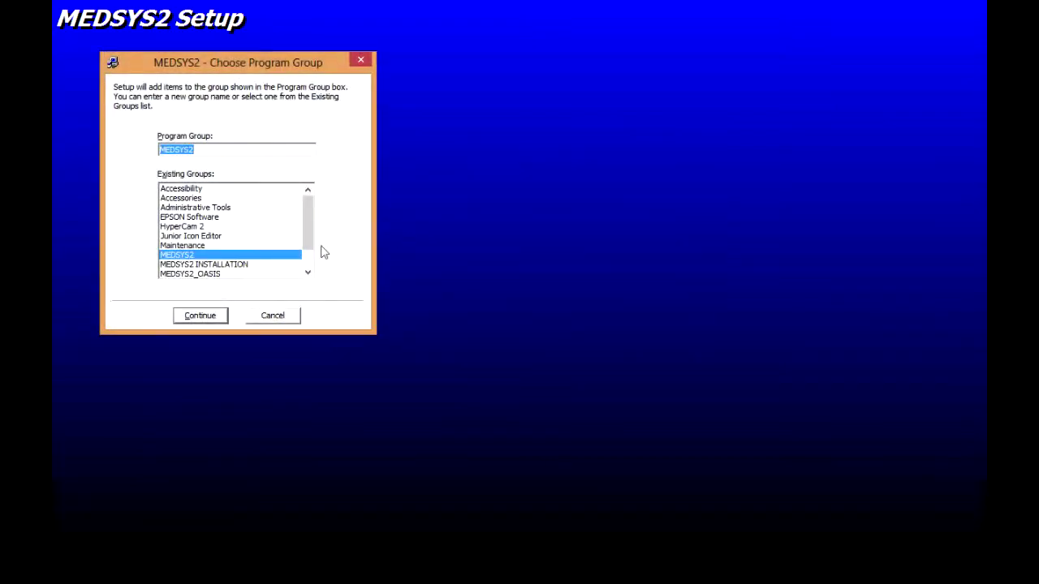
left_click(228, 317)
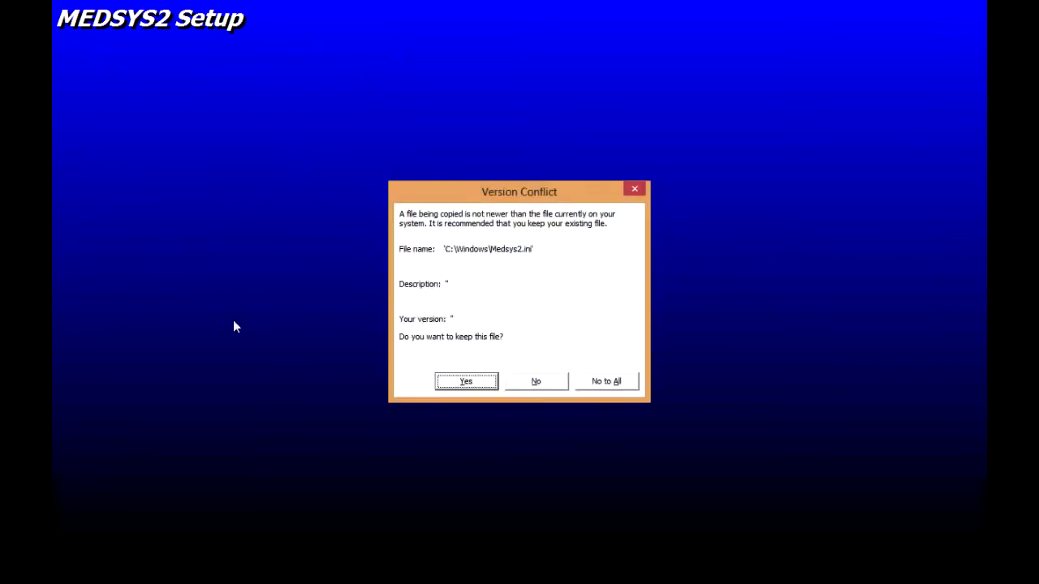
left_click(459, 382)
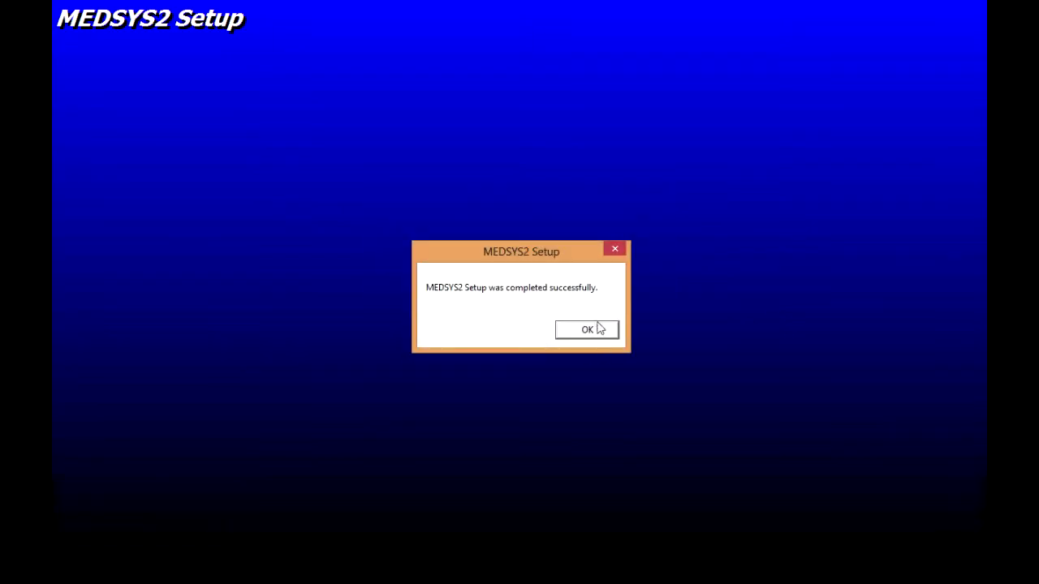
left_click(590, 331)
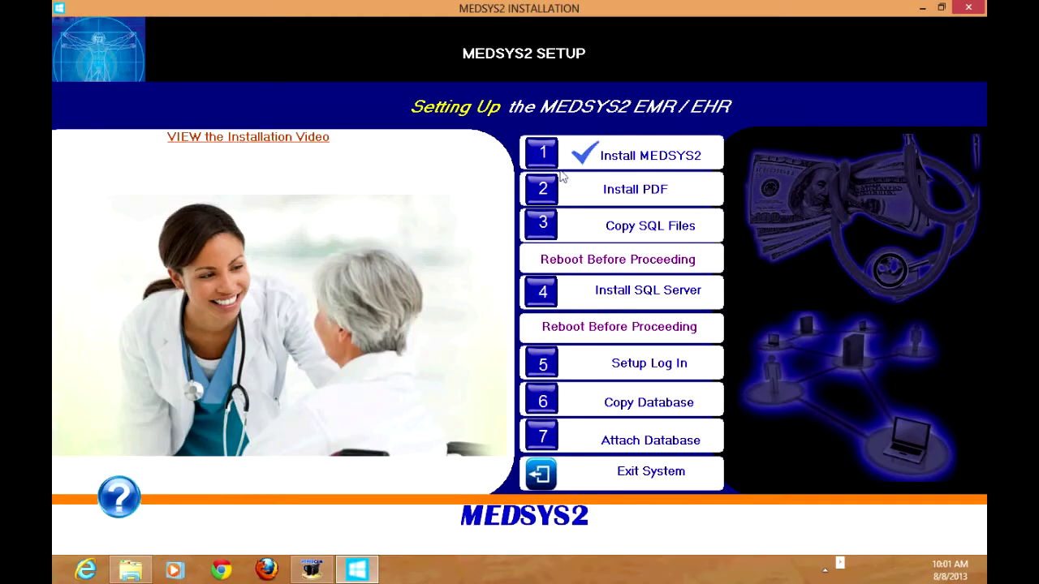
Step: Run step 2, Install PDF, with default AcroPDF folders, skipping the locked acropdf.dll
left_click(546, 193)
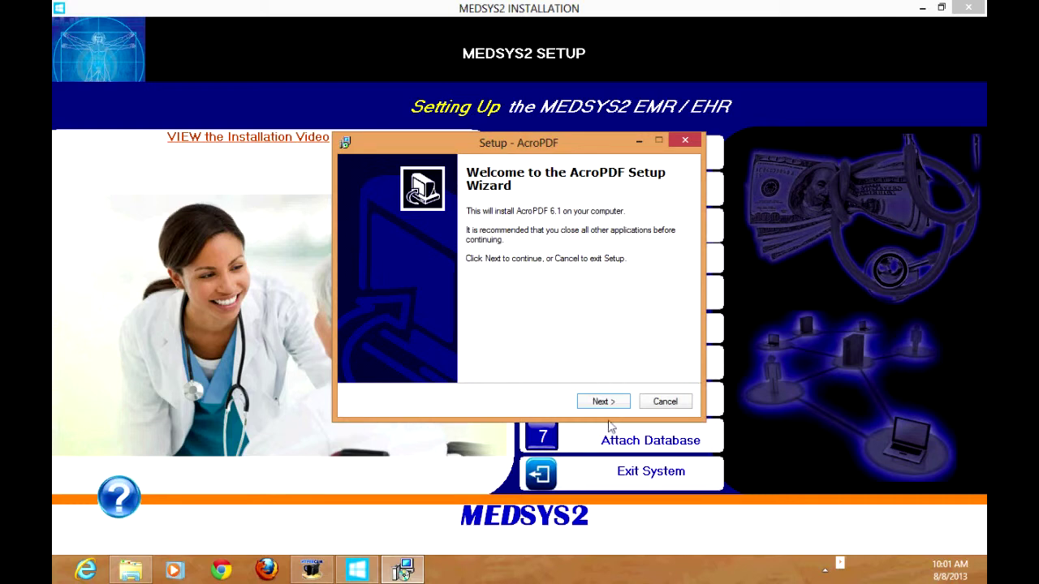
left_click(609, 403)
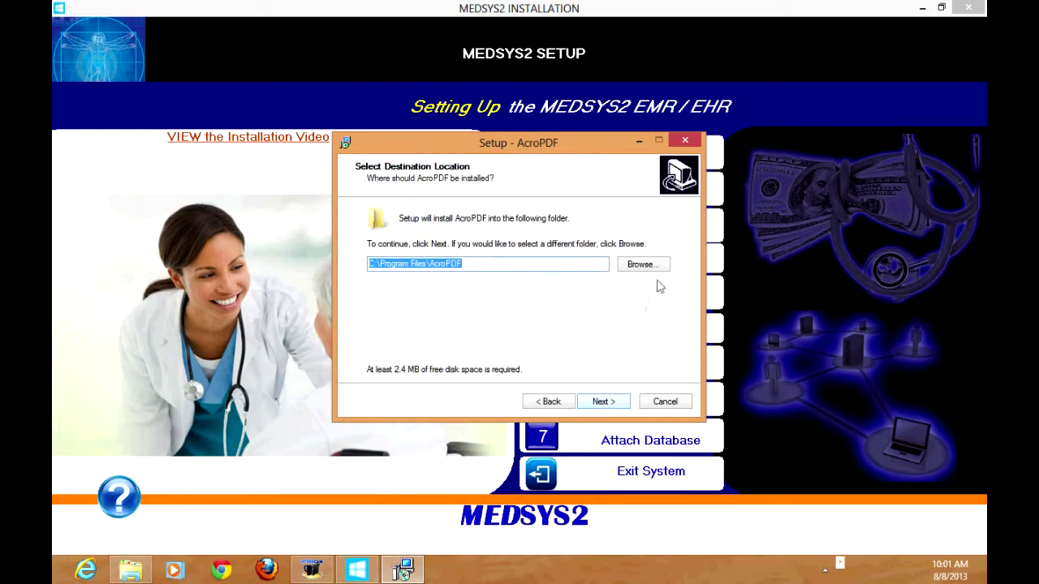
left_click(602, 402)
left_click(602, 401)
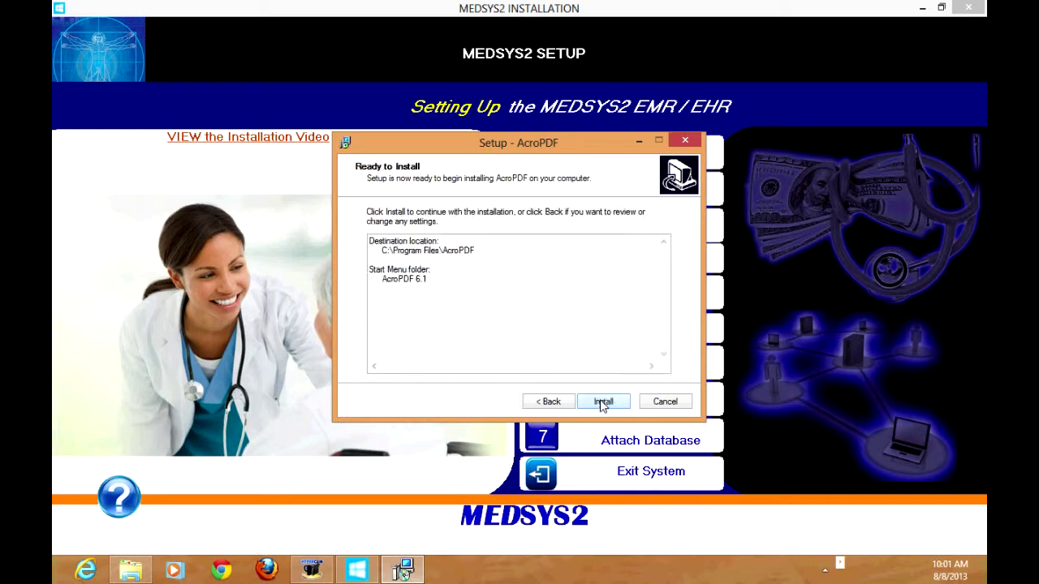
left_click(603, 402)
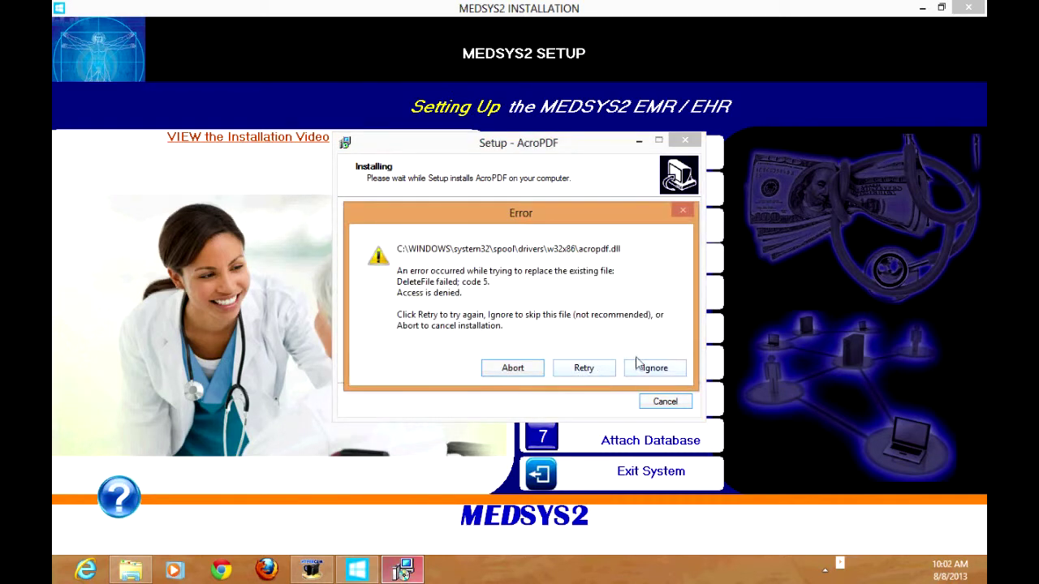
left_click(647, 367)
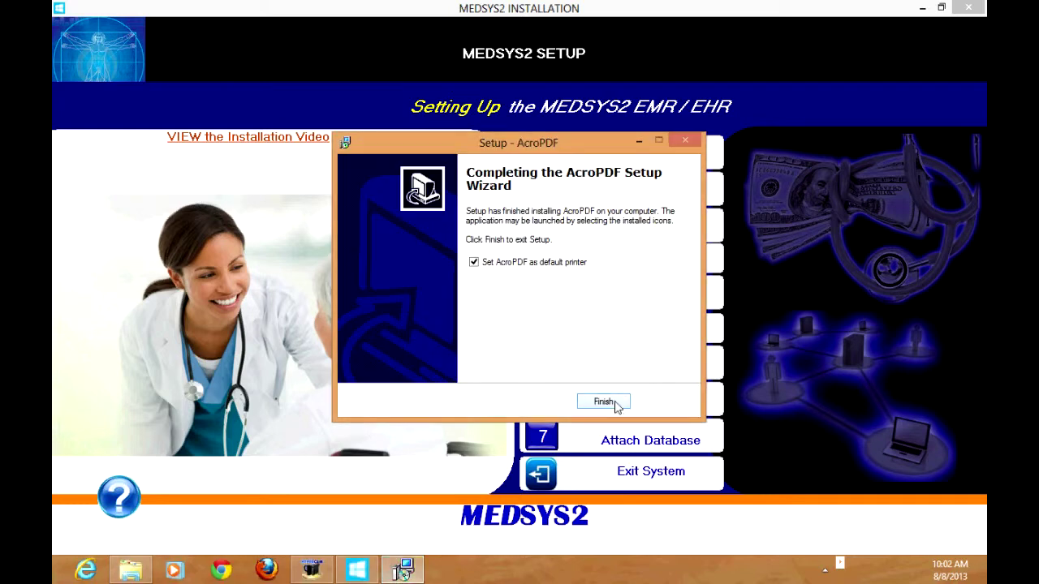
left_click(616, 403)
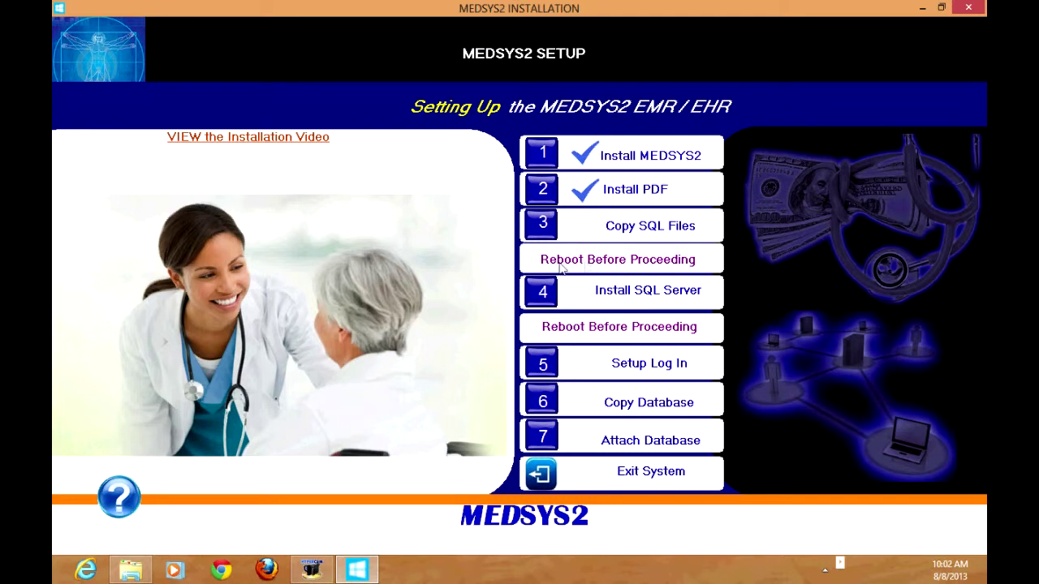
Step: Reopen the MEDSYS2 INSTALLATION menu from the Start screen's app tiles
left_click(57, 578)
scroll(956, 534, "down", 2)
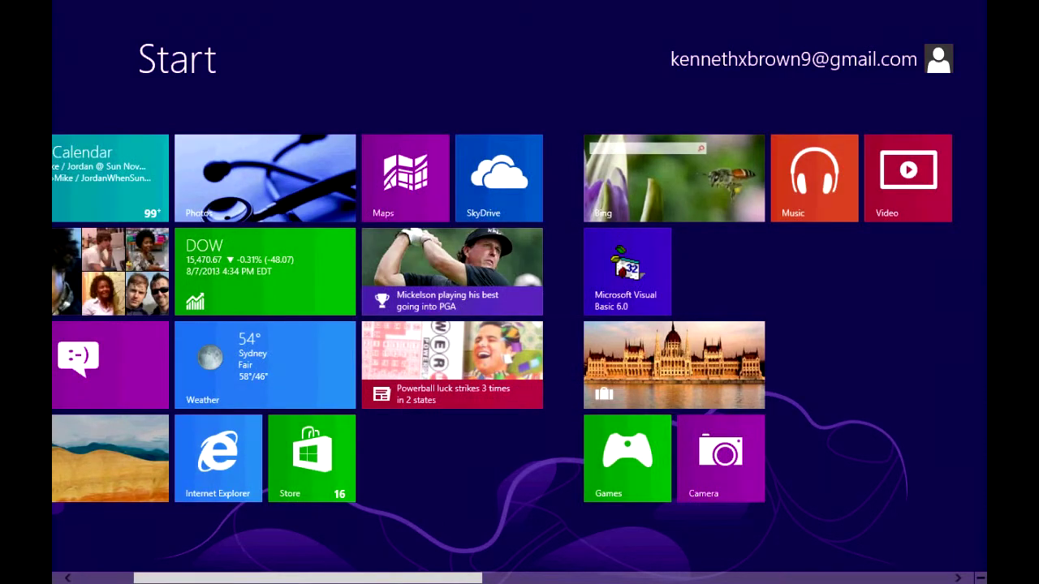
scroll(380, 576, "down", 5)
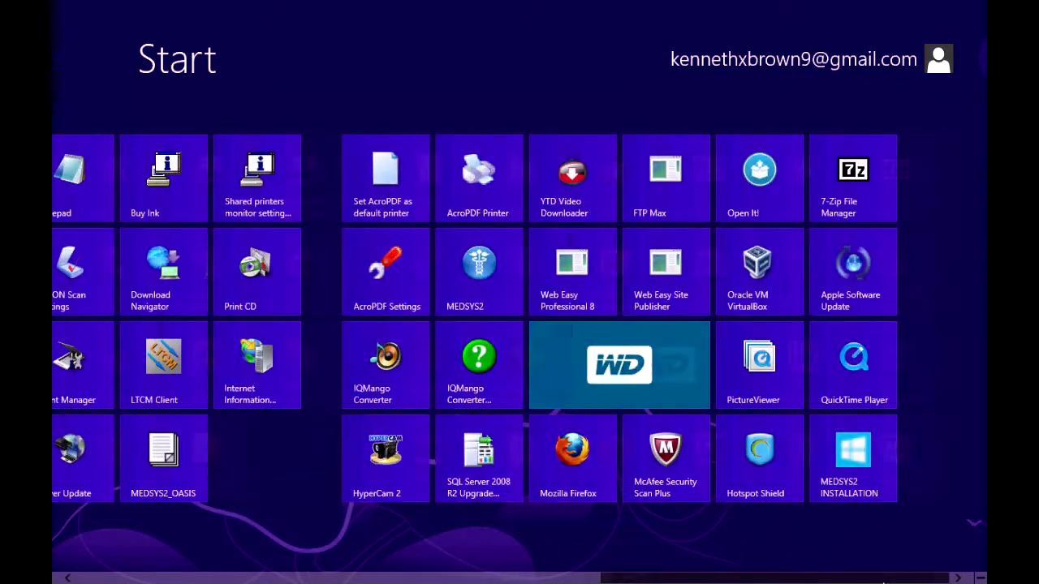
left_click(857, 487)
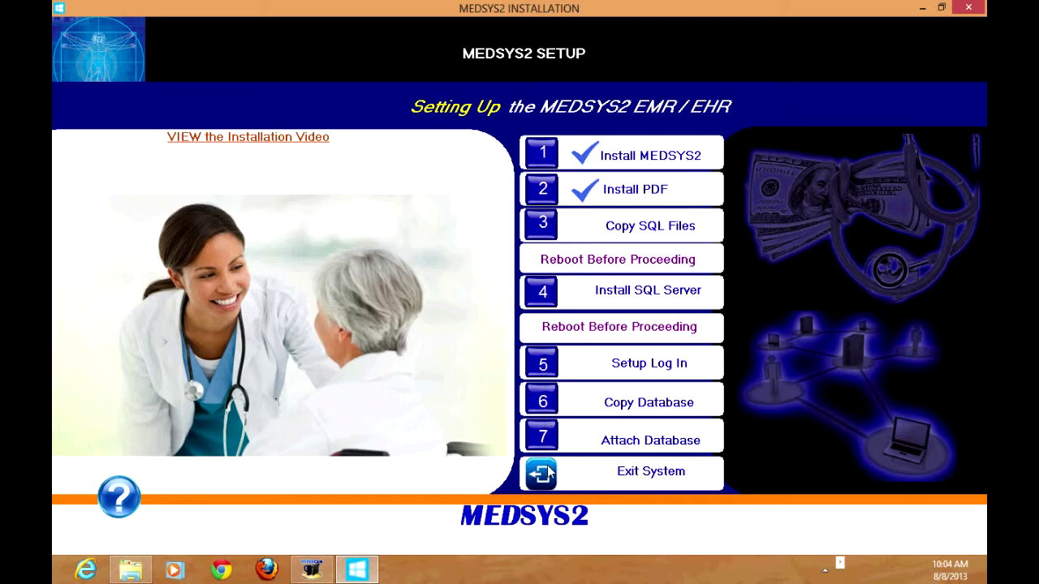
Step: Close the MEDSYS2 installation menu and open Control Panel from the Win+X menu
left_click(549, 473)
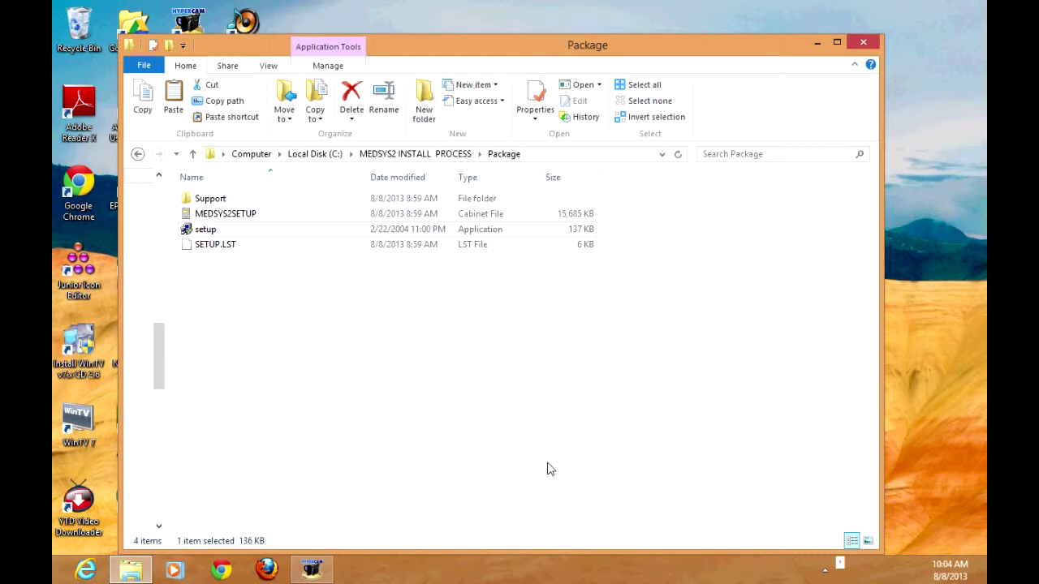
mouse_move(54, 580)
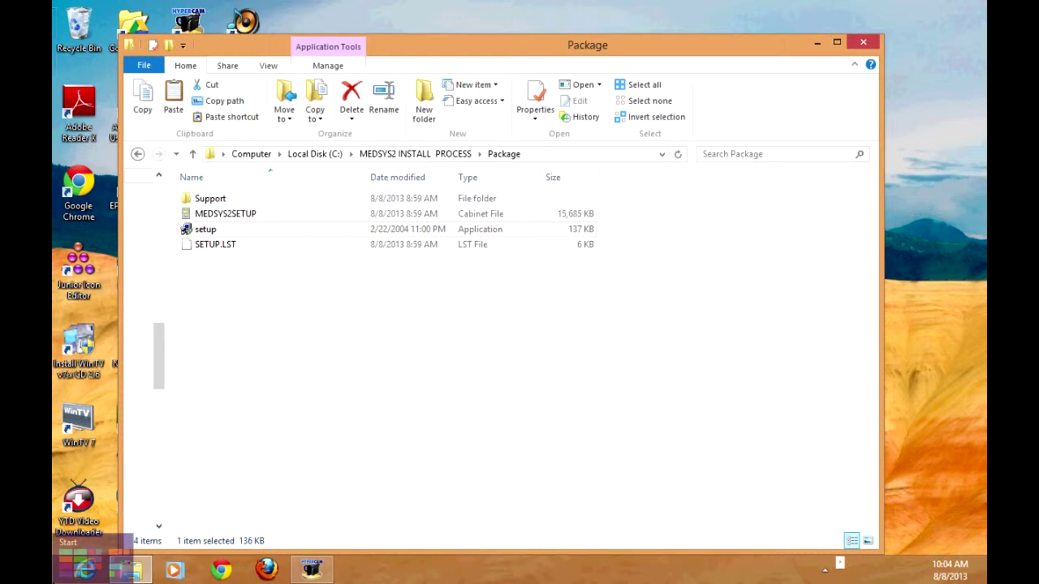
right_click(54, 580)
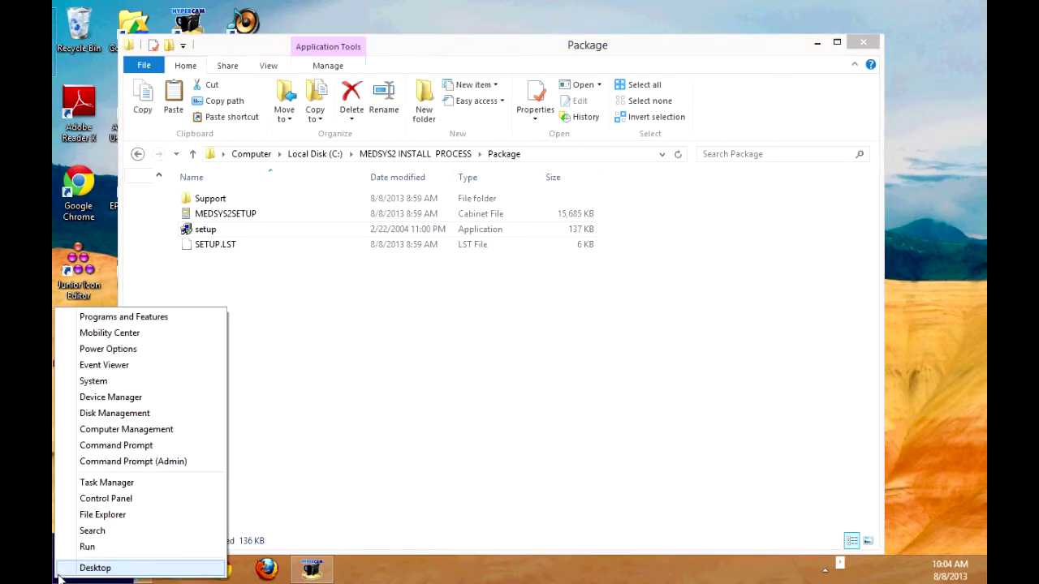
left_click(127, 498)
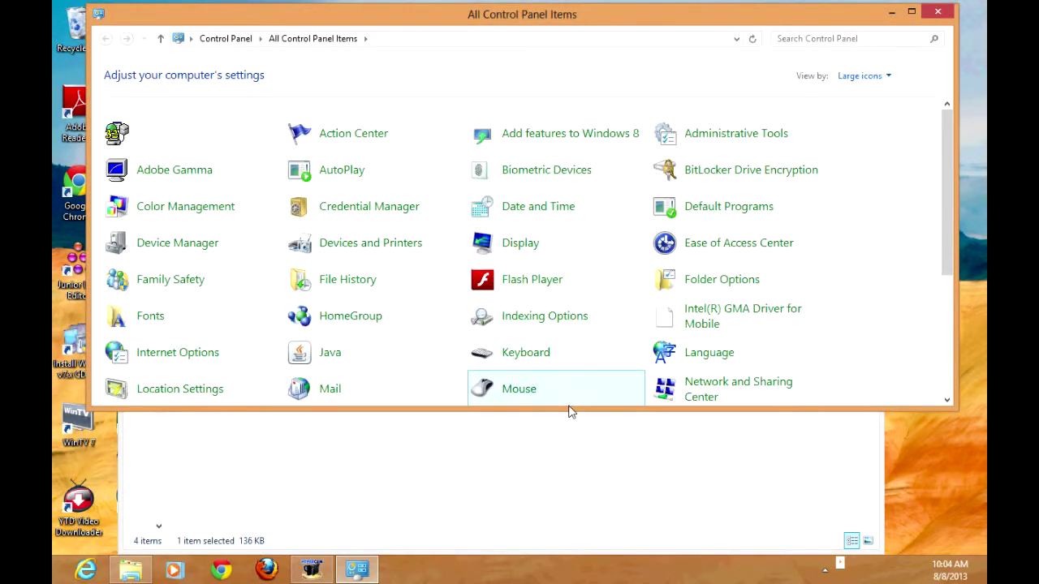
Step: Open System in Control Panel to confirm the computer name is medsys2-oasis, then close it
left_click_drag(569, 411, 576, 528)
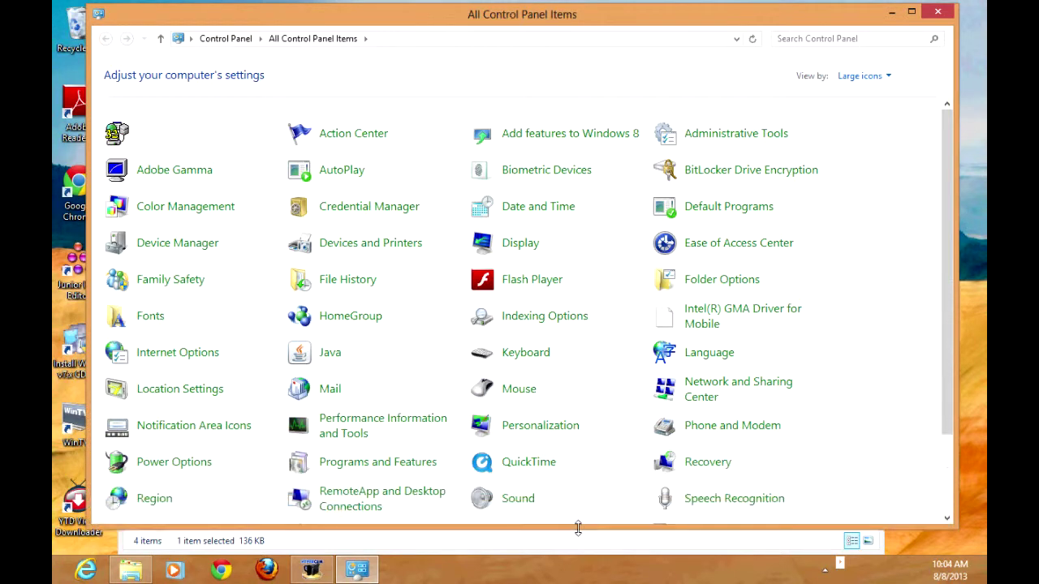
left_click_drag(947, 312, 945, 360)
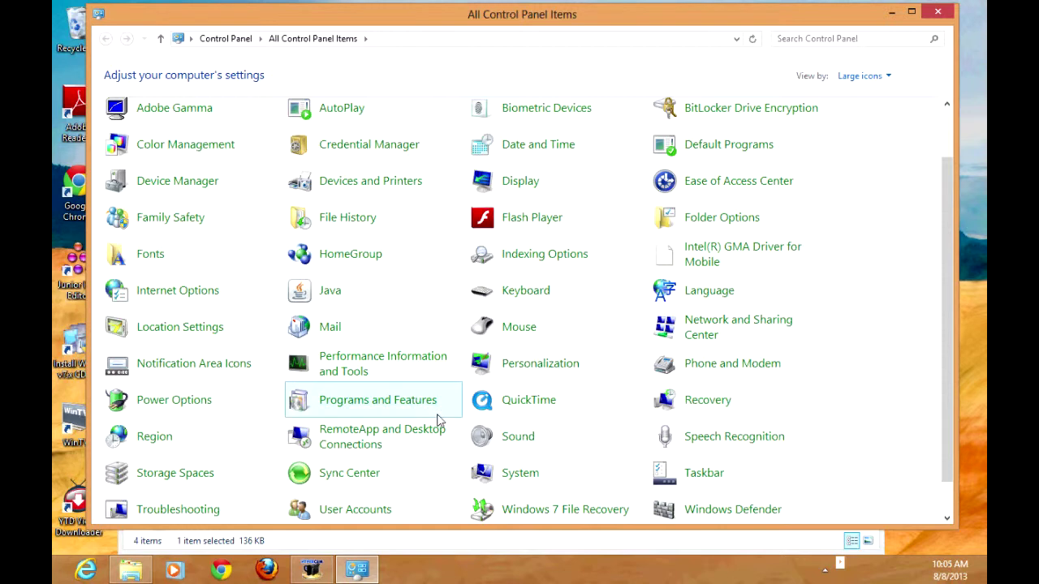
left_click(492, 475)
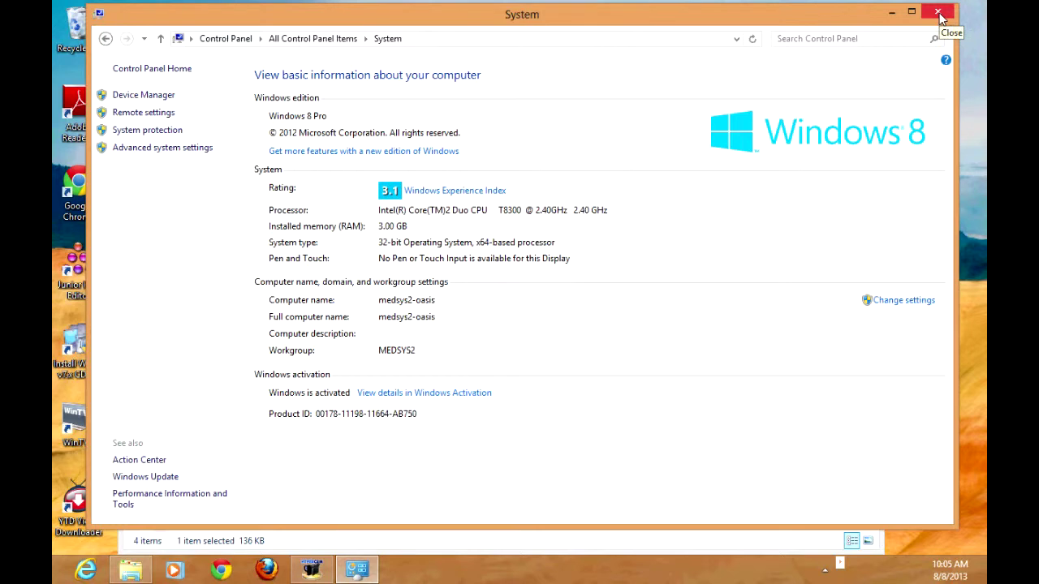
left_click(940, 14)
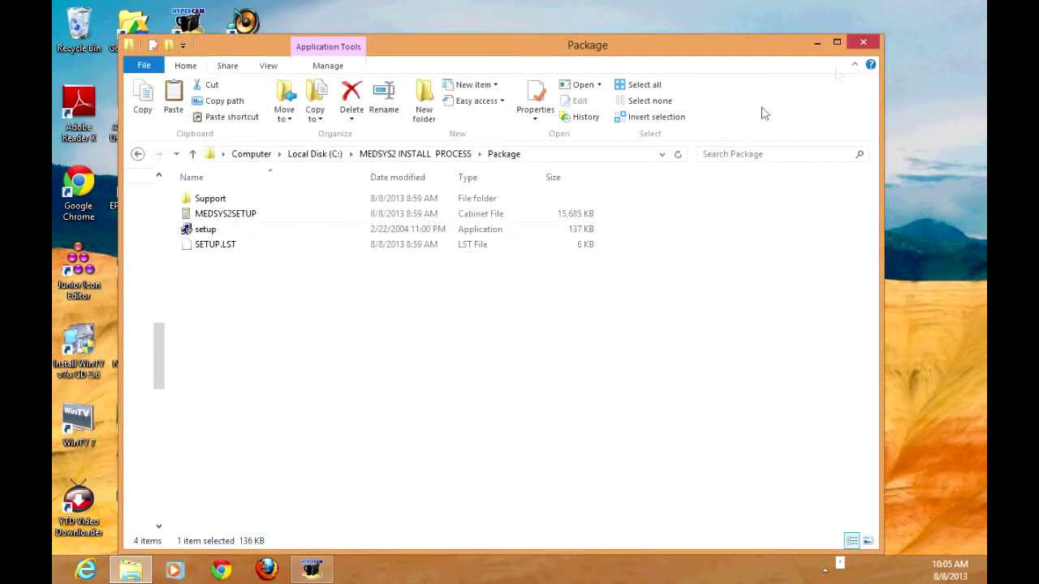
Step: Open the Start screen and scroll right to the app tiles showing MEDSYS2 INSTALLATION
mouse_move(64, 578)
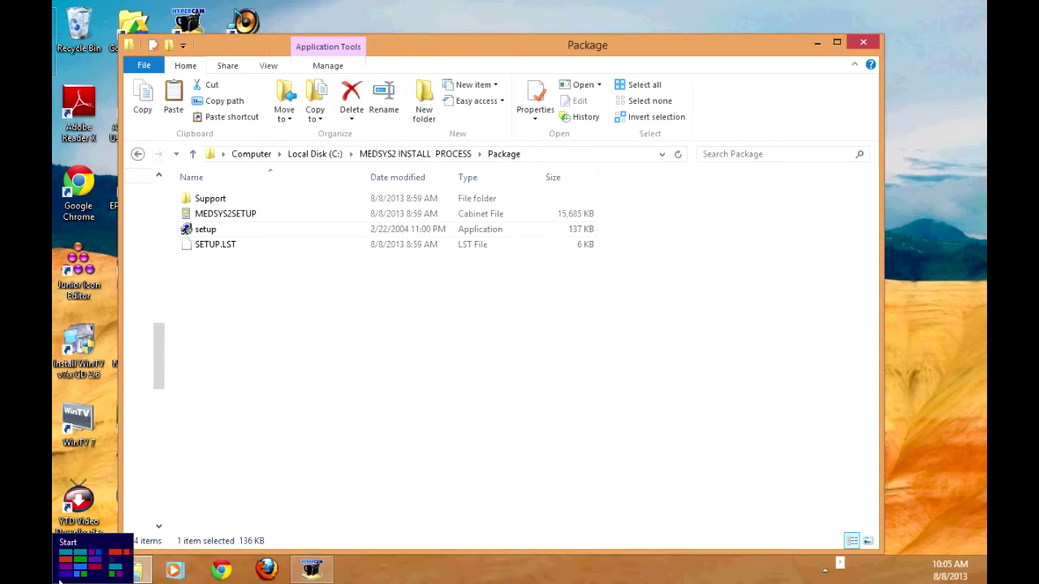
left_click(60, 580)
left_click_drag(272, 578, 817, 580)
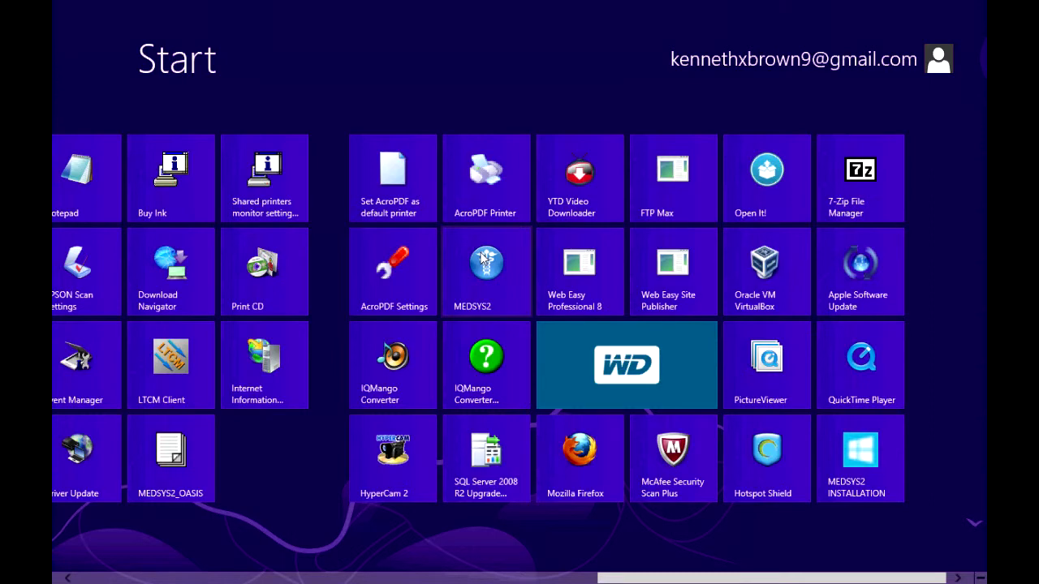
Step: Launch MEDSYS2 and open its Server setting, selecting the server name medsys2-oasis
left_click(492, 273)
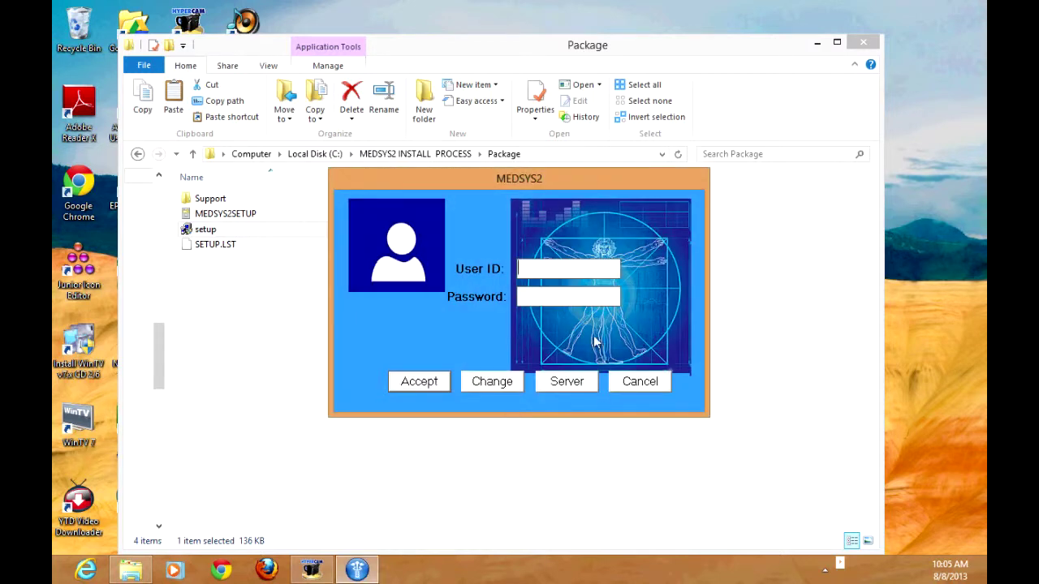
left_click(568, 387)
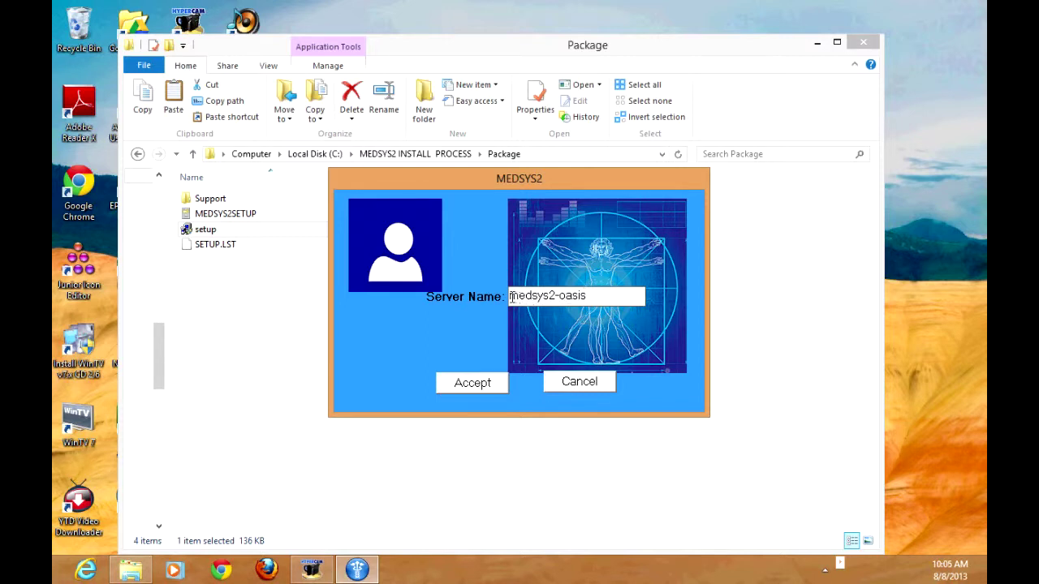
left_click_drag(509, 297, 585, 297)
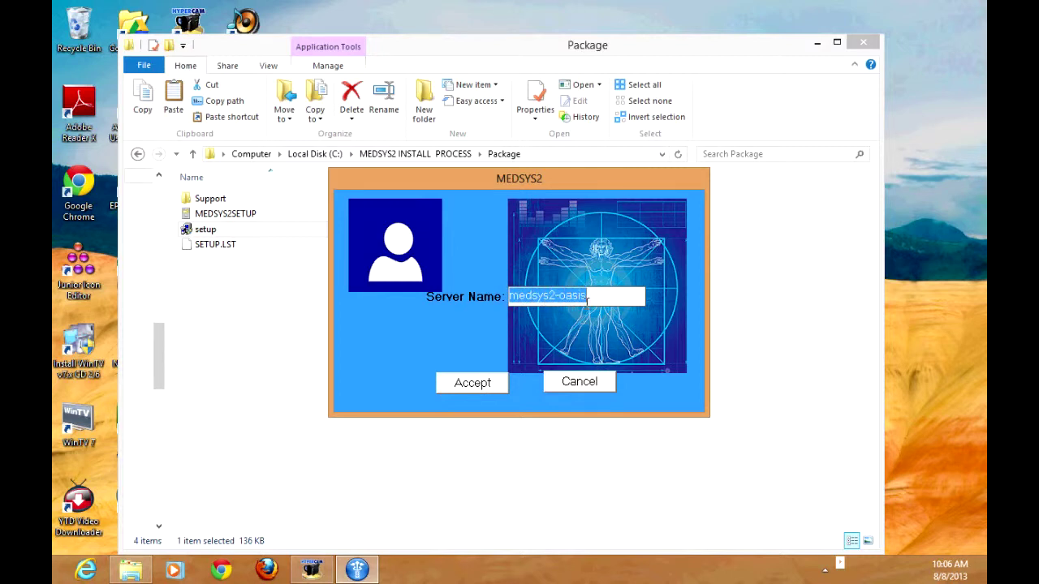
Step: Keep medsys2-oasis as the server name and enter user ID admin with its password
left_click(489, 387)
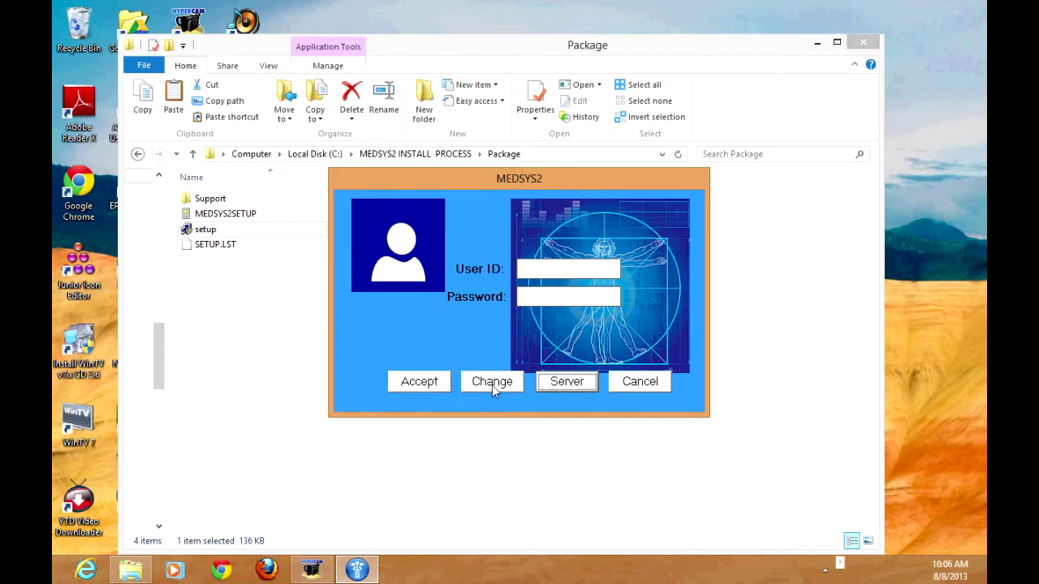
left_click(541, 270)
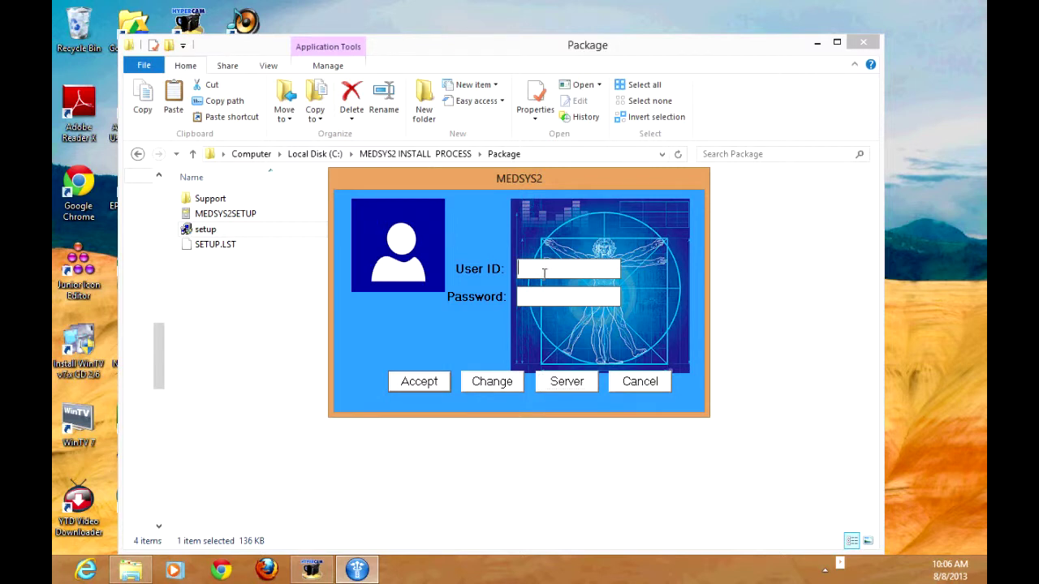
type("admin")
left_click(545, 298)
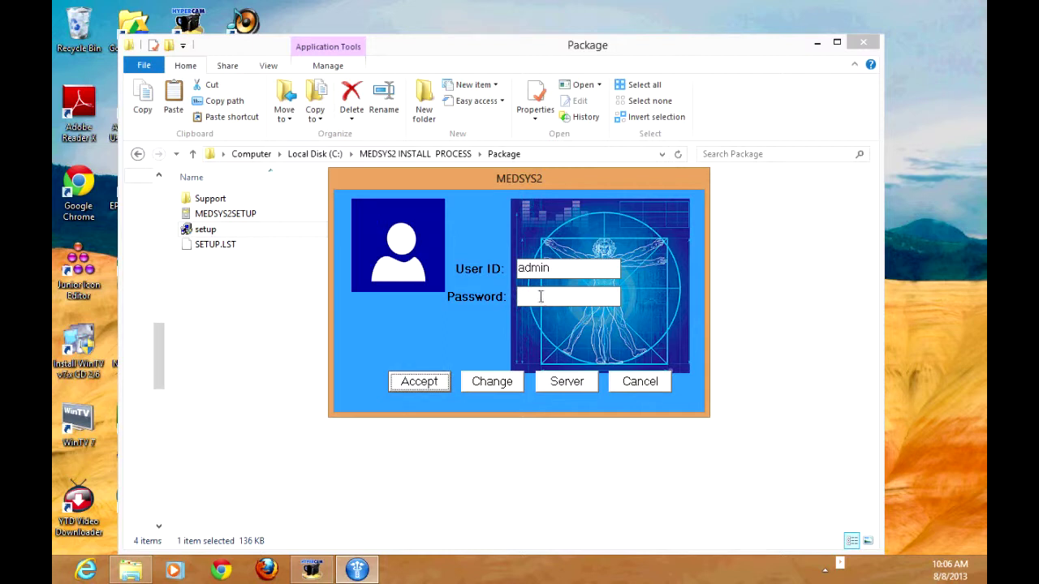
left_click(521, 294)
type("*****")
Step: Replace the user ID with a staff member's user ID, enter their password, and log in
double_click(593, 267)
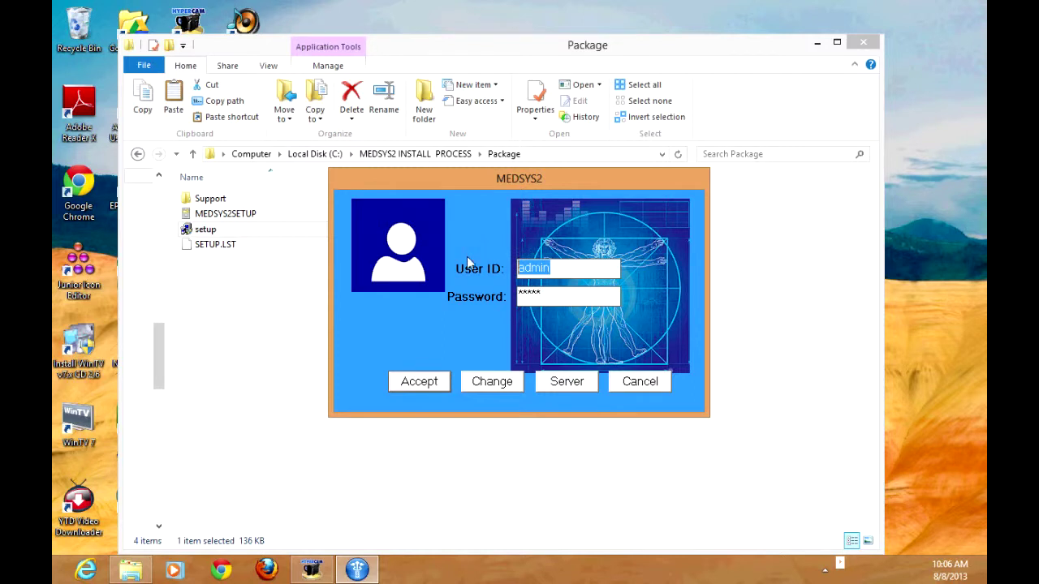
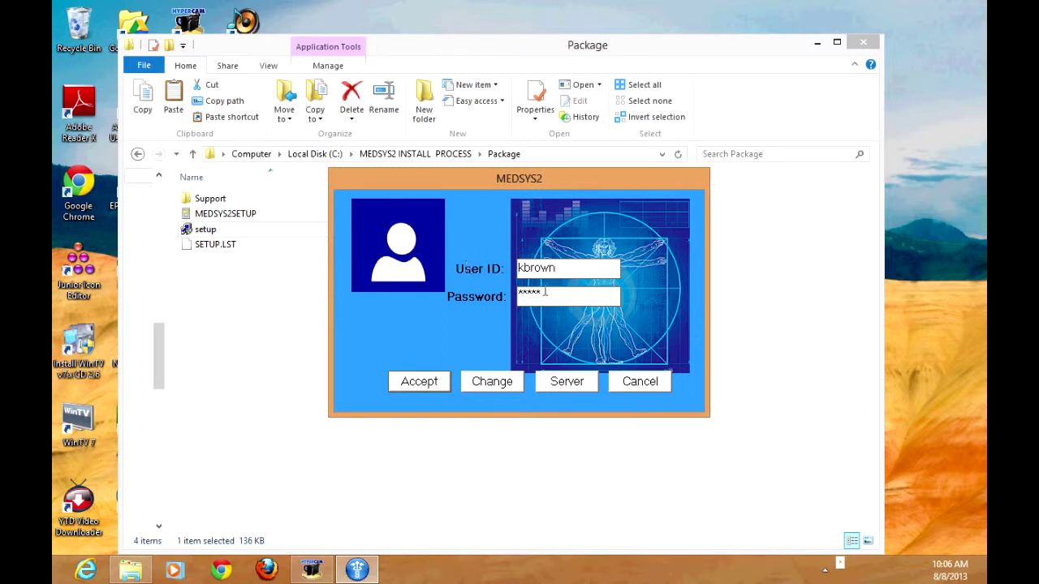
key("Tab")
type("k****")
left_click(421, 384)
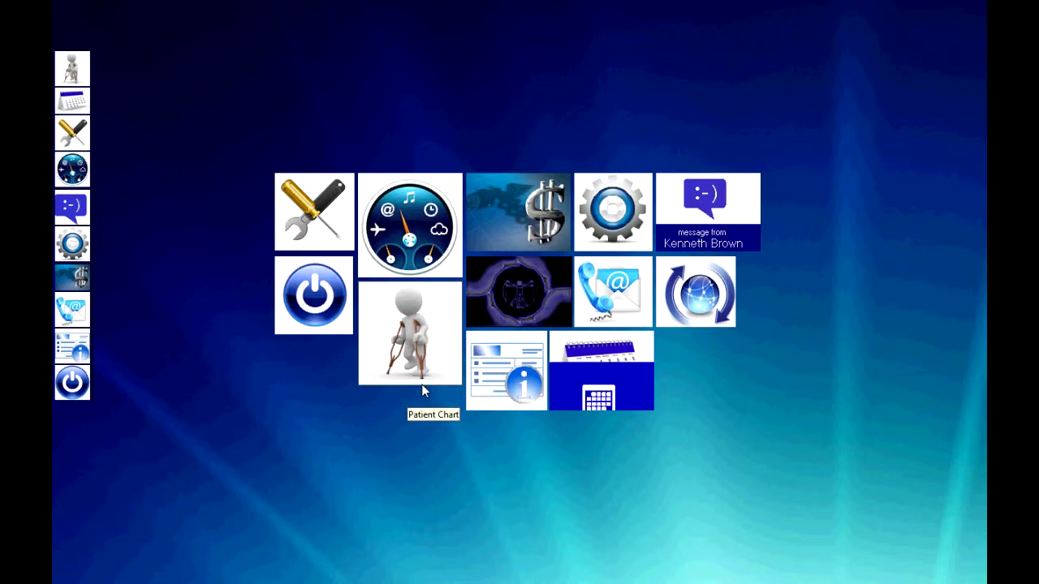